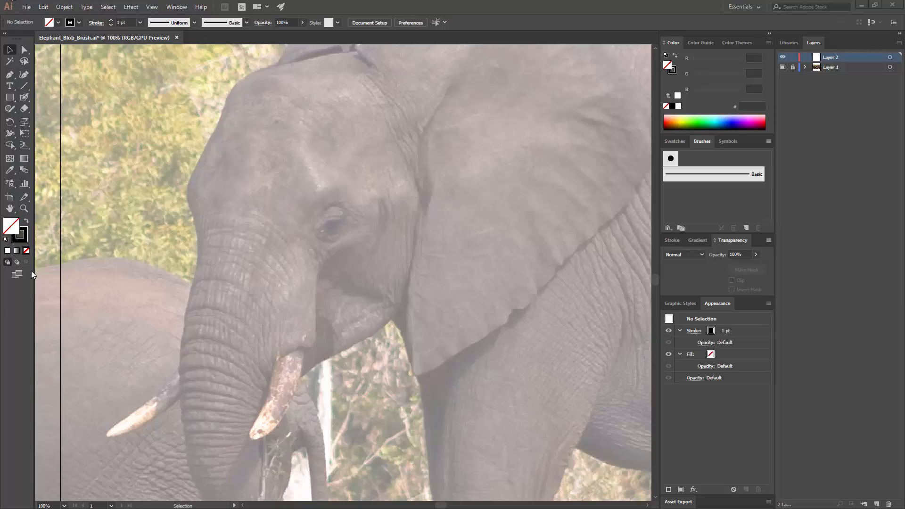
- Draw a 70 px circle on the elephant's forehead and give it a black fill with no stroke
{"action": "left_click", "coordinate": [10, 98]}
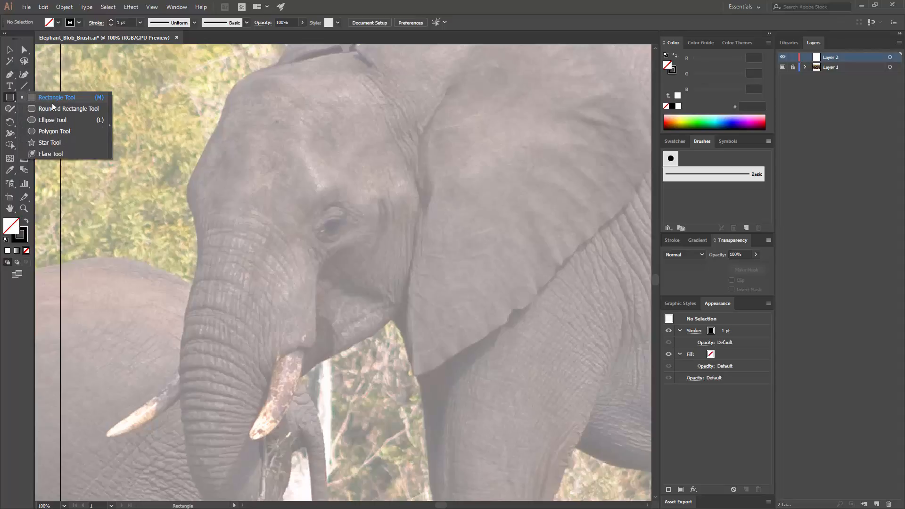
{"action": "left_click", "coordinate": [96, 121]}
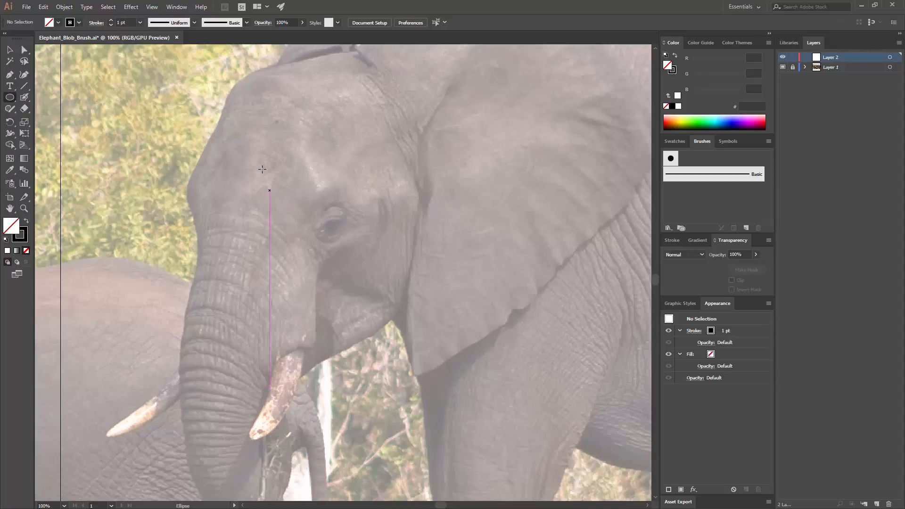
{"action": "left_click_drag", "start_coordinate": [232, 171], "coordinate": [250, 204]}
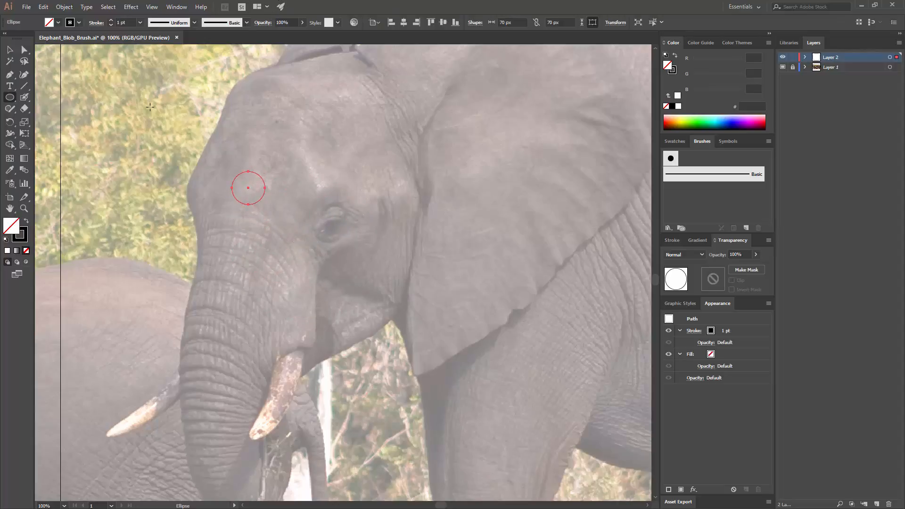
{"action": "left_click", "coordinate": [26, 222]}
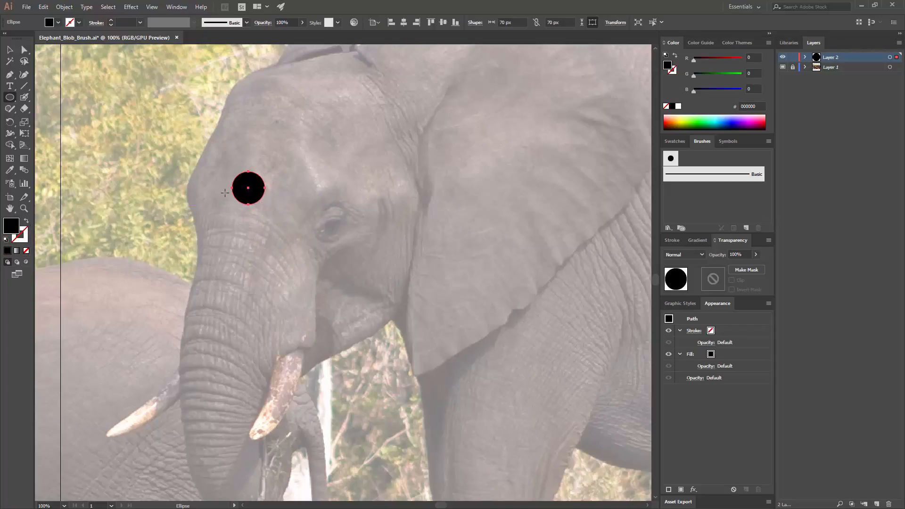
{"action": "left_click", "coordinate": [10, 50]}
{"action": "left_click", "coordinate": [239, 166]}
- Pull the circle's right anchor point horizontally outward to form a tapered teardrop about 389 px long
{"action": "left_click_drag", "start_coordinate": [245, 169], "coordinate": [310, 208]}
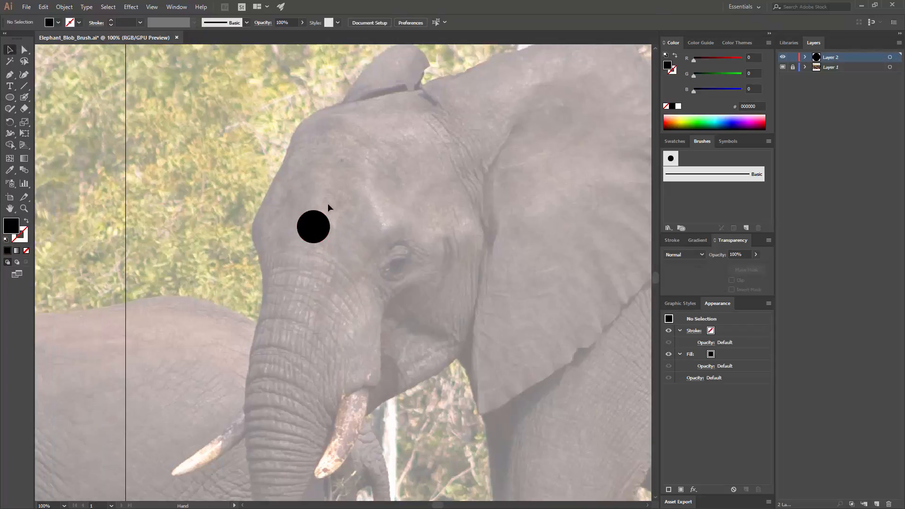
{"action": "key", "text": "ctrl+equal"}
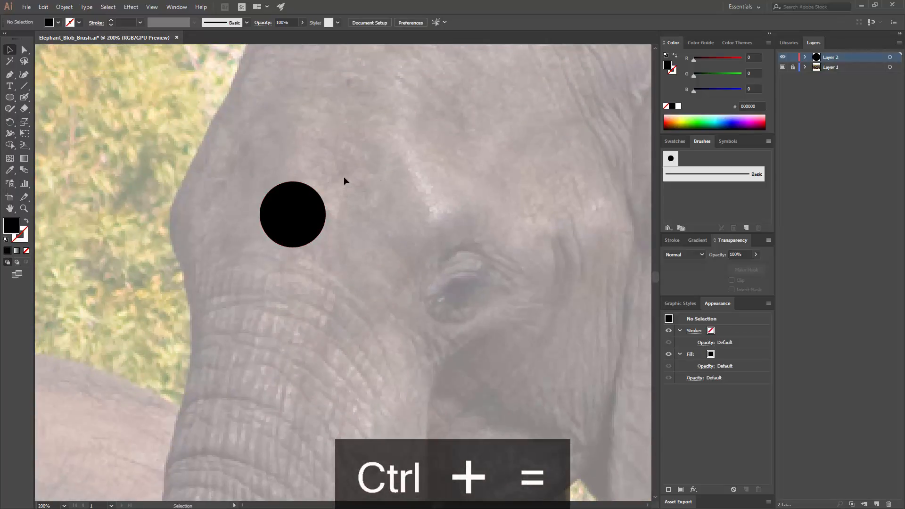
{"action": "left_click", "coordinate": [22, 53]}
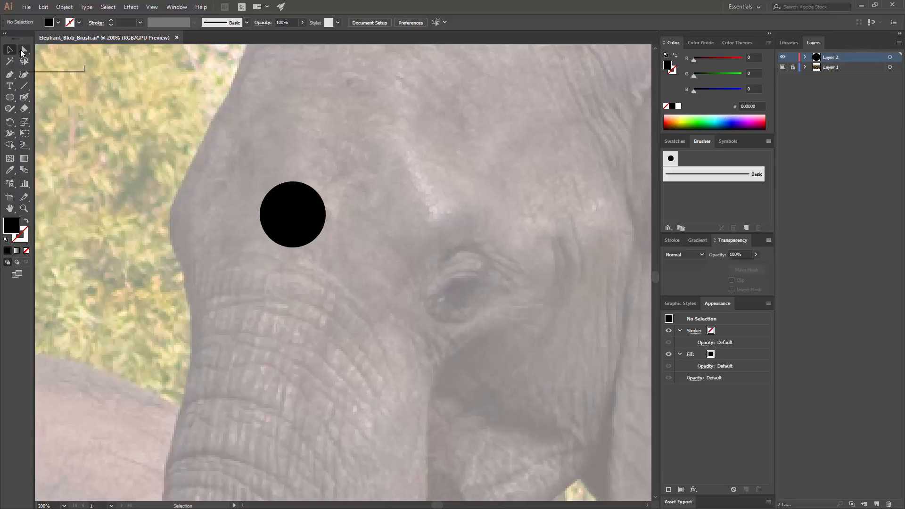
{"action": "left_click_drag", "start_coordinate": [331, 225], "coordinate": [315, 190]}
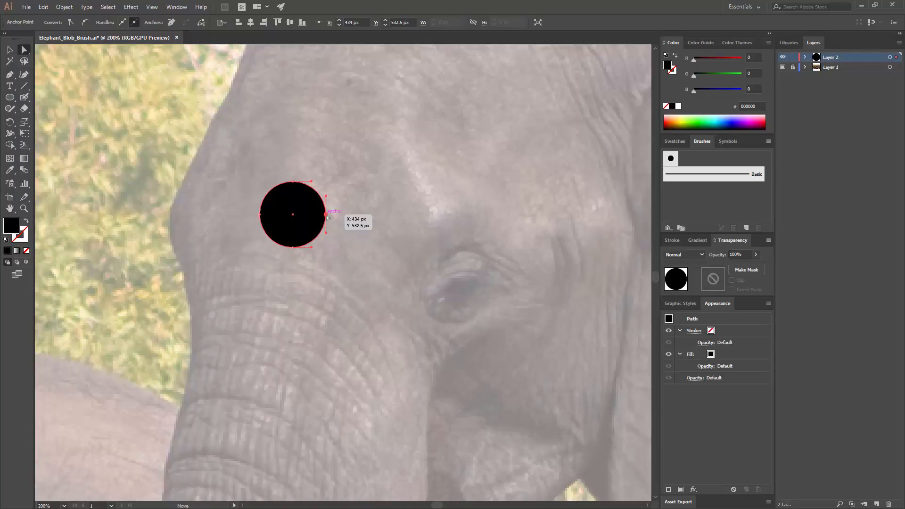
{"action": "left_click_drag", "start_coordinate": [326, 216], "coordinate": [628, 217]}
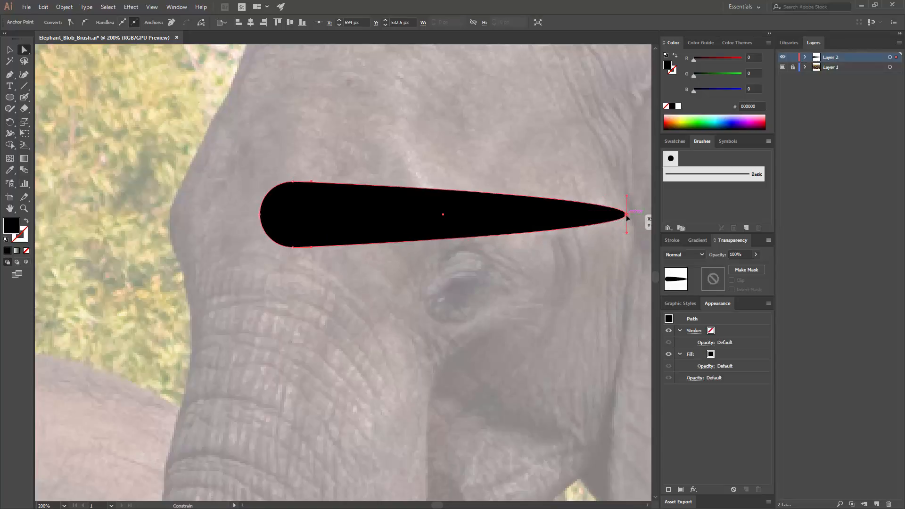
- Scale the black teardrop down proportionally to about 219 px wide and 39 px high
{"action": "key", "text": "v"}
{"action": "left_click", "coordinate": [457, 252]}
{"action": "left_click", "coordinate": [534, 207]}
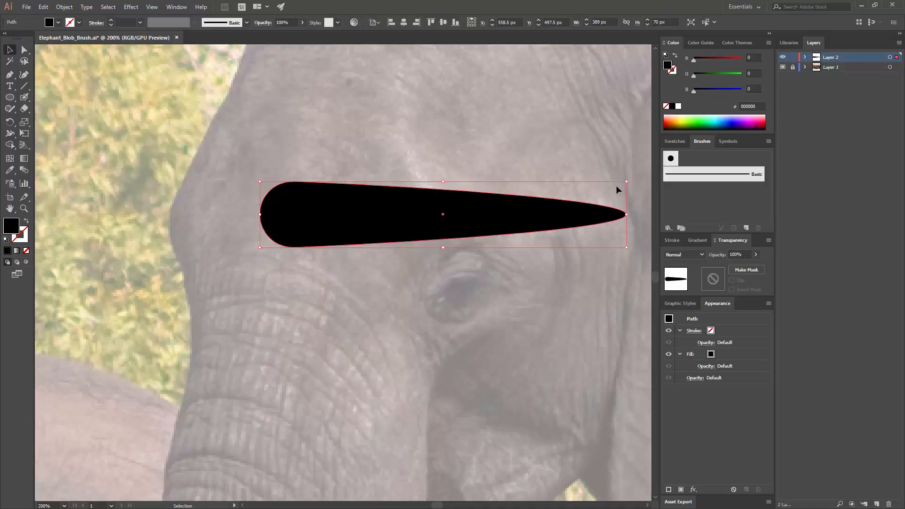
{"action": "left_click_drag", "start_coordinate": [626, 182], "coordinate": [469, 211]}
{"action": "left_click", "coordinate": [489, 193]}
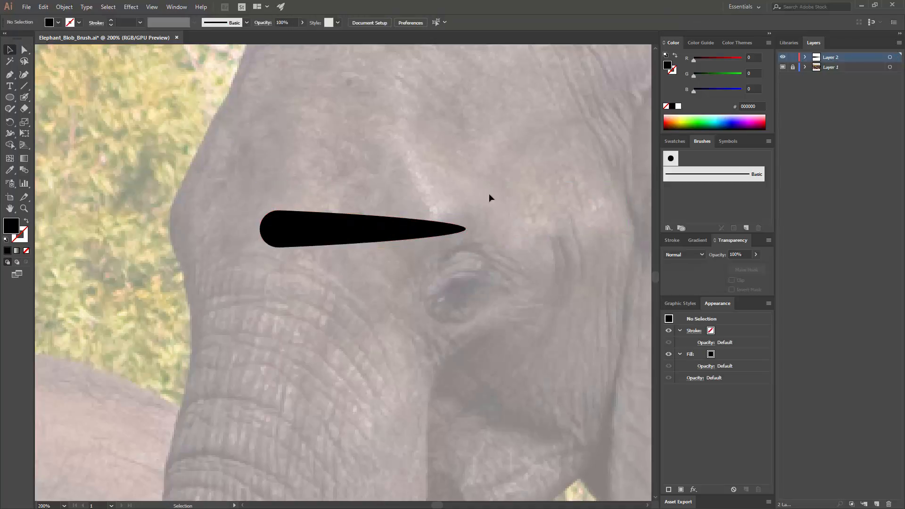
- Start a new Art Brush from the black teardrop shape
{"action": "left_click", "coordinate": [331, 235]}
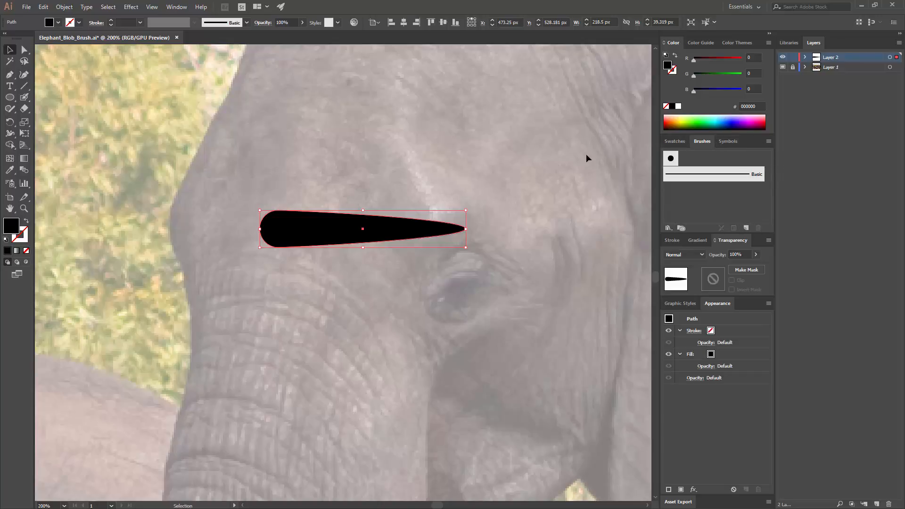
{"action": "left_click", "coordinate": [171, 9]}
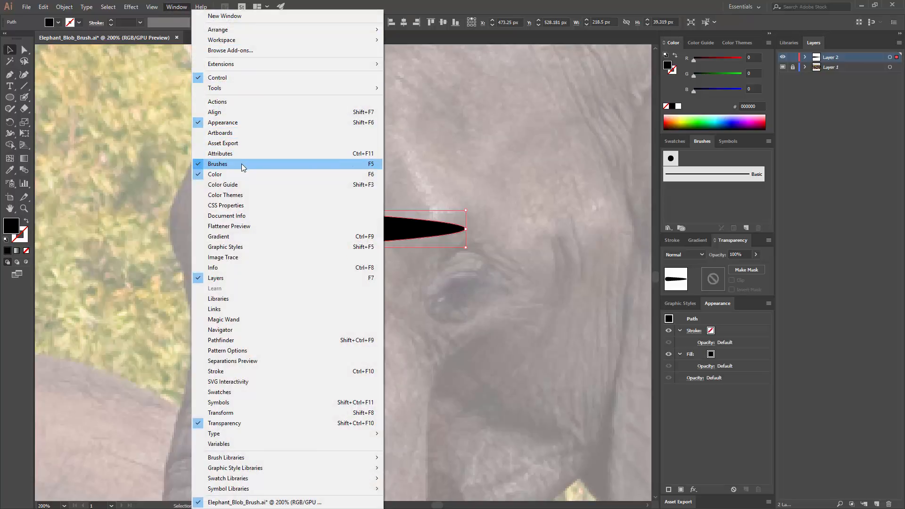
{"action": "left_click", "coordinate": [709, 196]}
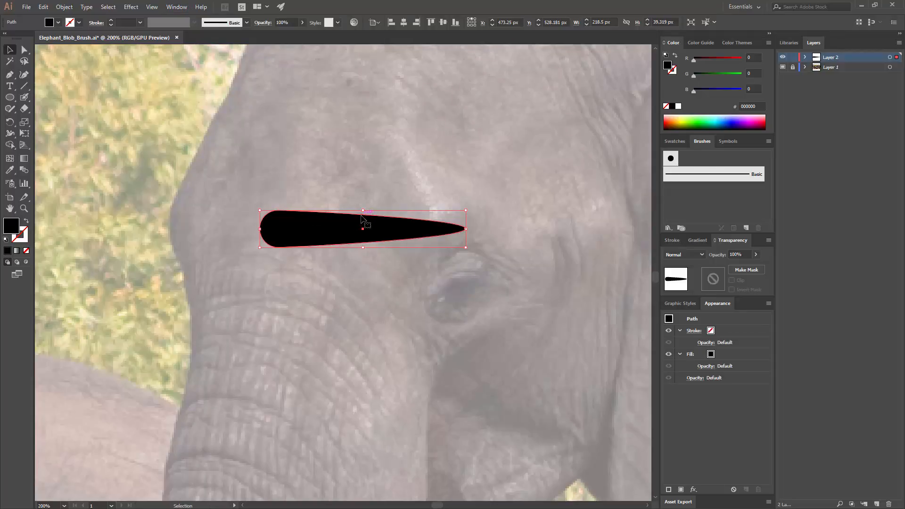
{"action": "mouse_move", "coordinate": [420, 223]}
{"action": "left_mouse_down"}
{"action": "mouse_move", "coordinate": [718, 204]}
{"action": "mouse_move", "coordinate": [722, 185]}
{"action": "left_mouse_up"}
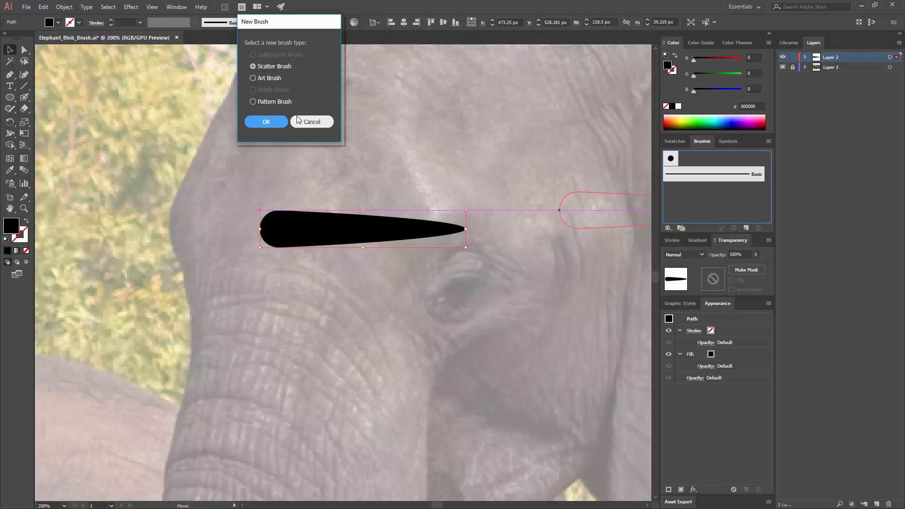
{"action": "left_click", "coordinate": [262, 78]}
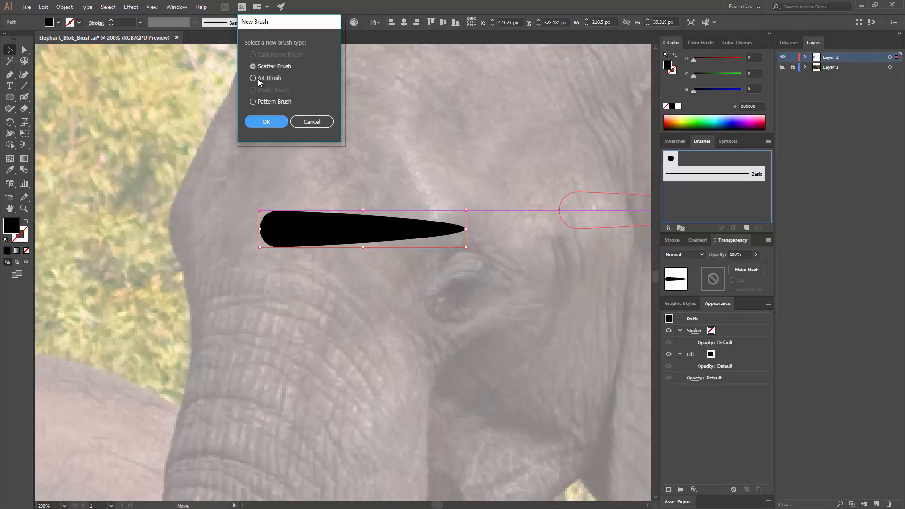
{"action": "left_click", "coordinate": [266, 122]}
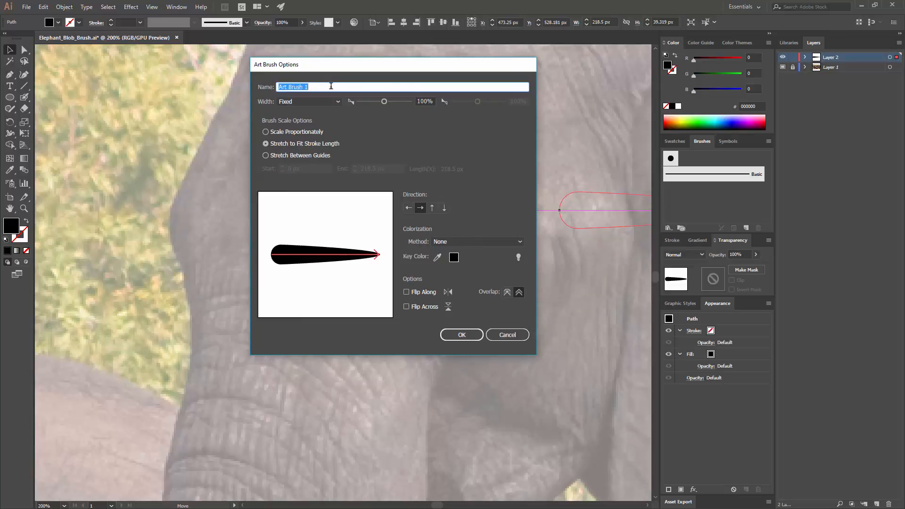
- Name the art brush Blob, with left-to-right stroke direction and the Tints colorization method, and save it
{"action": "type", "text": "Blob"}
{"action": "left_click", "coordinate": [412, 209]}
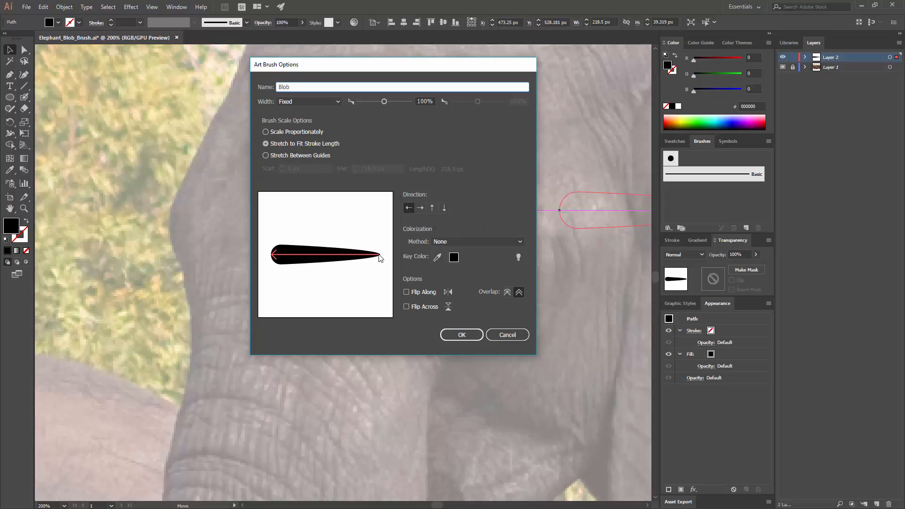
{"action": "left_click", "coordinate": [418, 209]}
{"action": "left_click", "coordinate": [466, 242]}
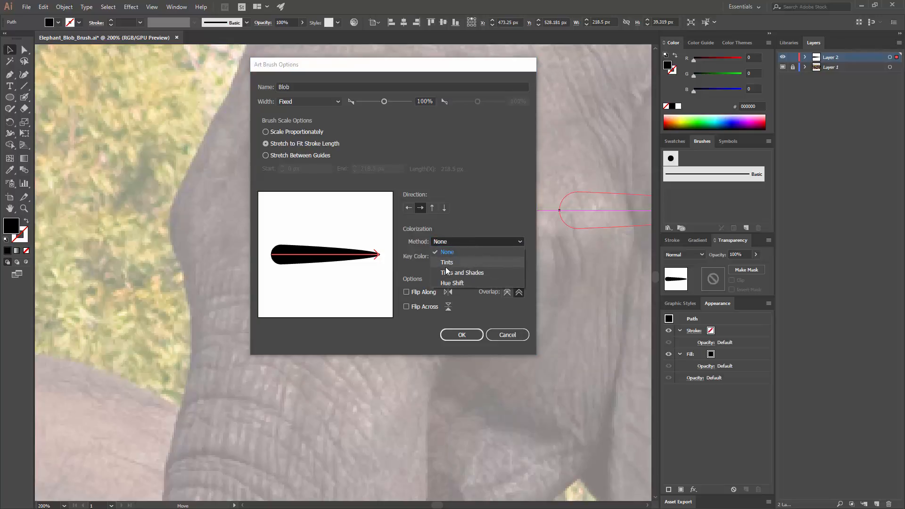
{"action": "left_click", "coordinate": [455, 262]}
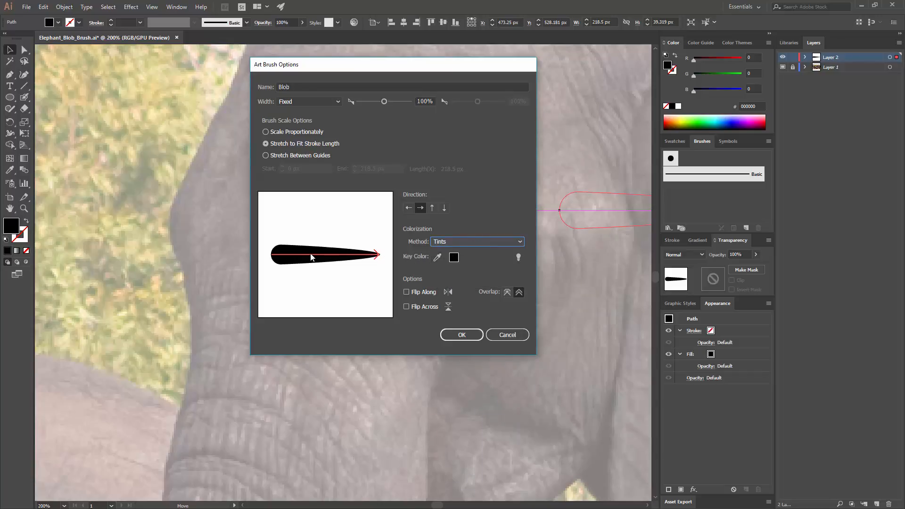
{"action": "left_click", "coordinate": [454, 336]}
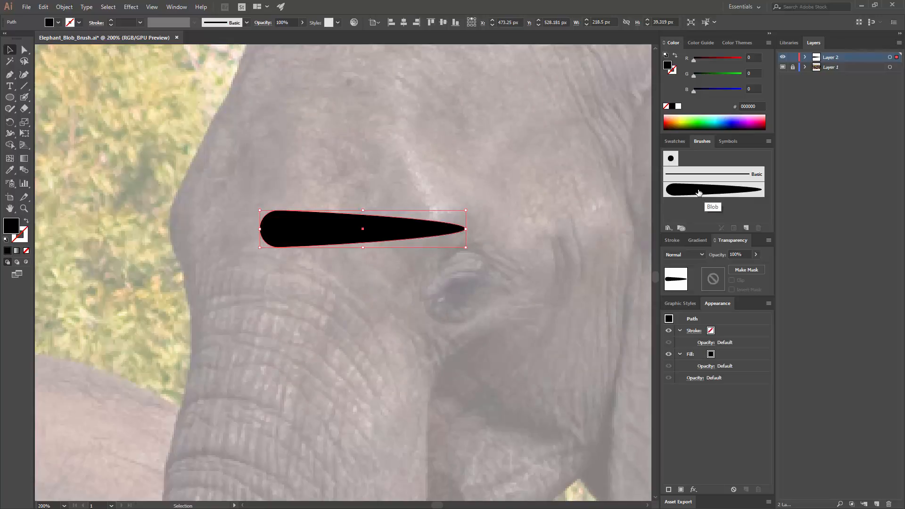
- Delete the original teardrop shape from the artwork
{"action": "left_click_drag", "start_coordinate": [381, 223], "coordinate": [356, 150]}
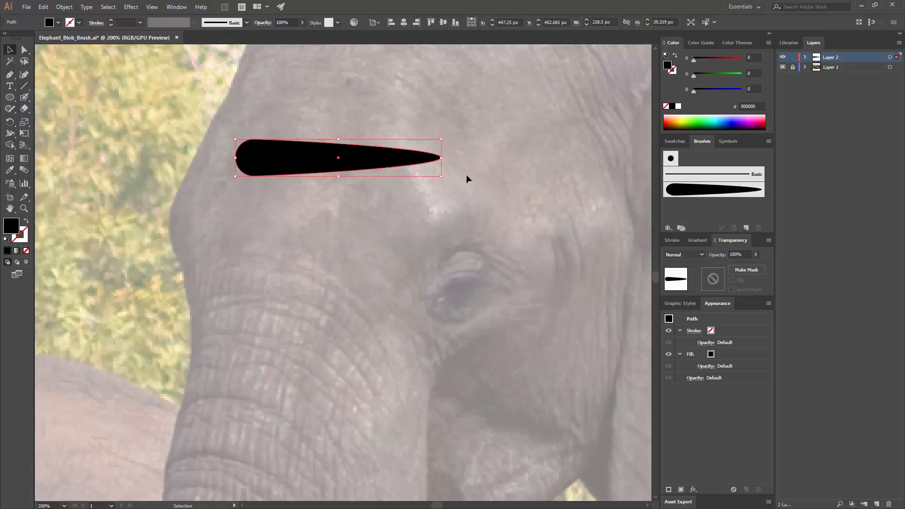
{"action": "key", "text": "Delete"}
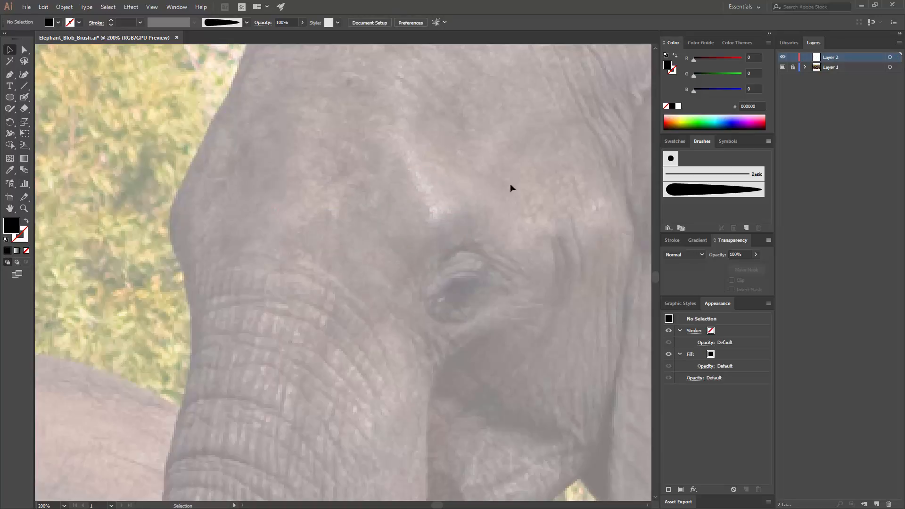
- Draw a curved open Pen path from below the eye down the cheek to the tusk, with a black stroke and no fill
{"action": "left_click_drag", "start_coordinate": [468, 217], "coordinate": [384, 166]}
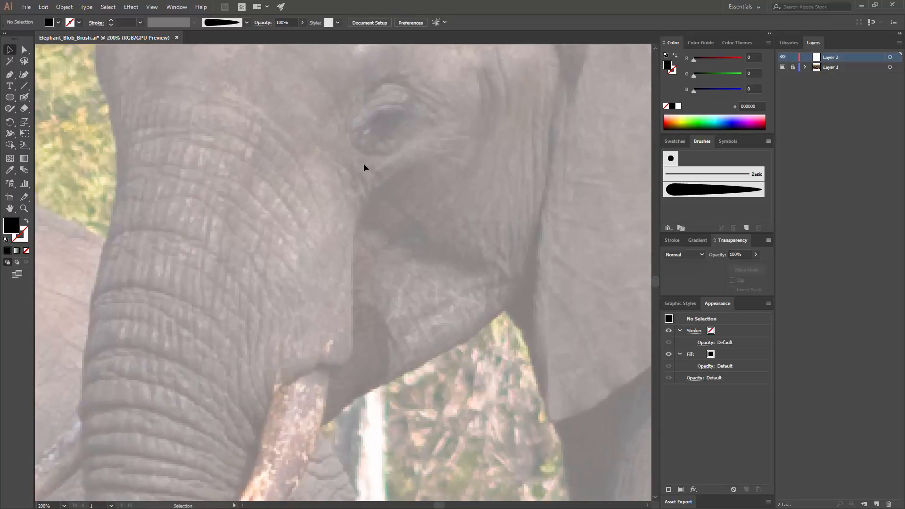
{"action": "left_click", "coordinate": [10, 75]}
{"action": "left_click", "coordinate": [422, 161]}
{"action": "left_click_drag", "start_coordinate": [358, 228], "coordinate": [355, 247]}
{"action": "left_click_drag", "start_coordinate": [347, 363], "coordinate": [332, 371]}
{"action": "left_click_drag", "start_coordinate": [274, 393], "coordinate": [247, 423]}
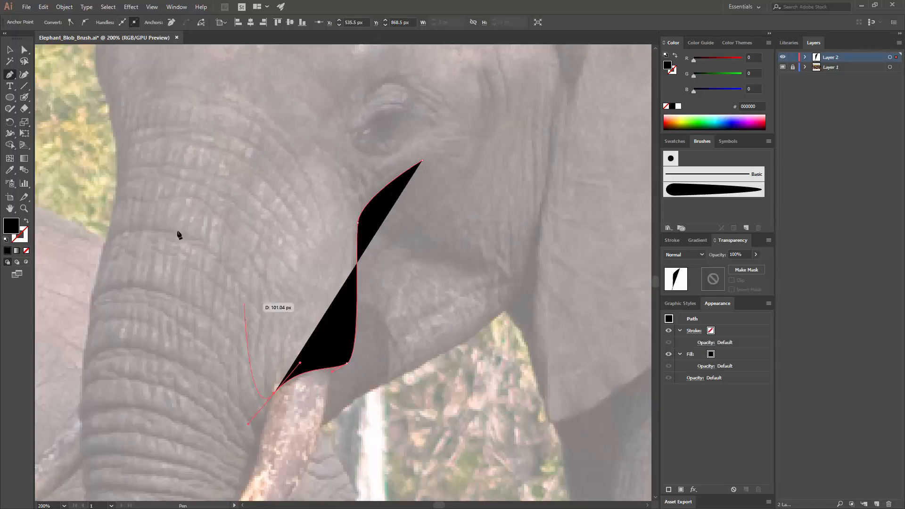
{"action": "left_click", "coordinate": [26, 222]}
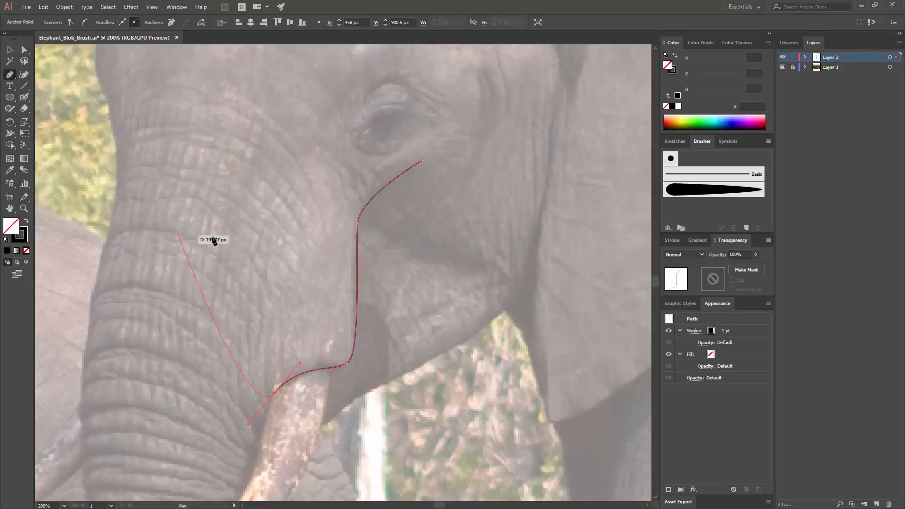
{"action": "key", "text": "v"}
{"action": "left_click", "coordinate": [446, 273]}
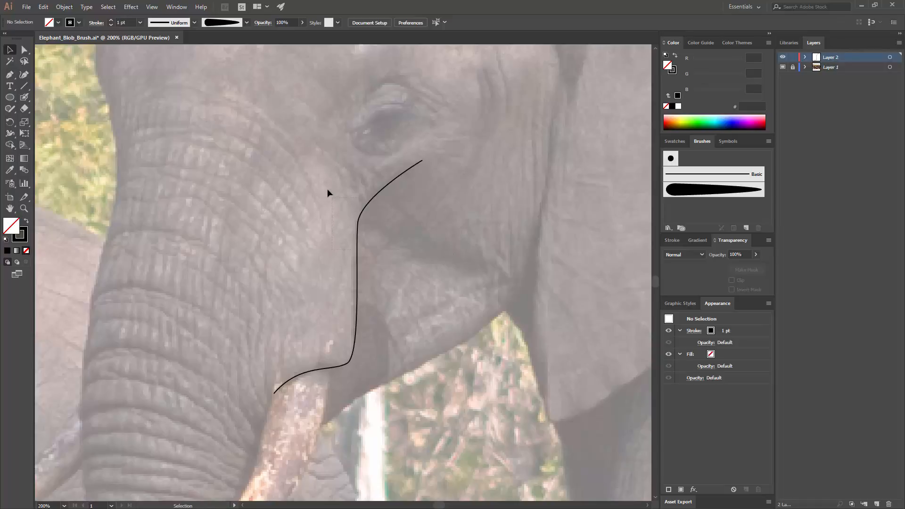
- Apply the Blob brush to the curved path between the eye and the tusk
{"action": "left_click_drag", "start_coordinate": [328, 190], "coordinate": [330, 194]}
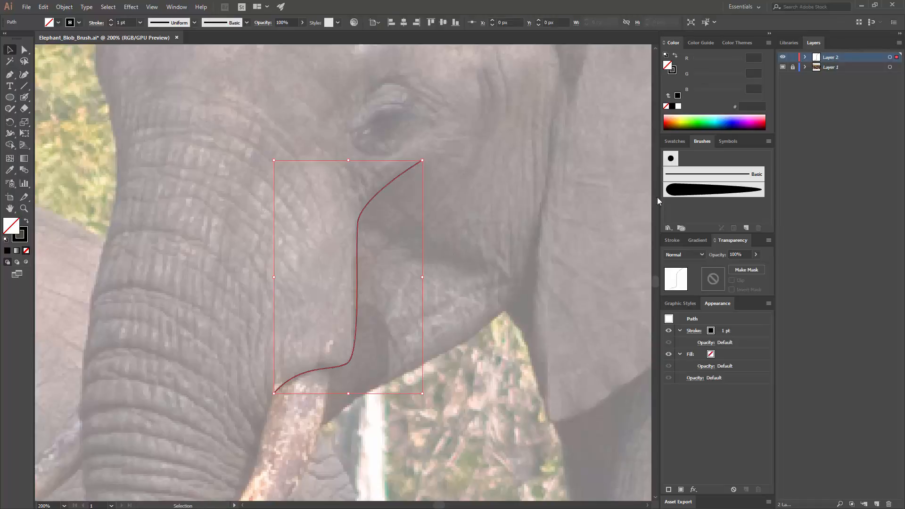
{"action": "left_click", "coordinate": [687, 191]}
{"action": "left_click", "coordinate": [497, 241]}
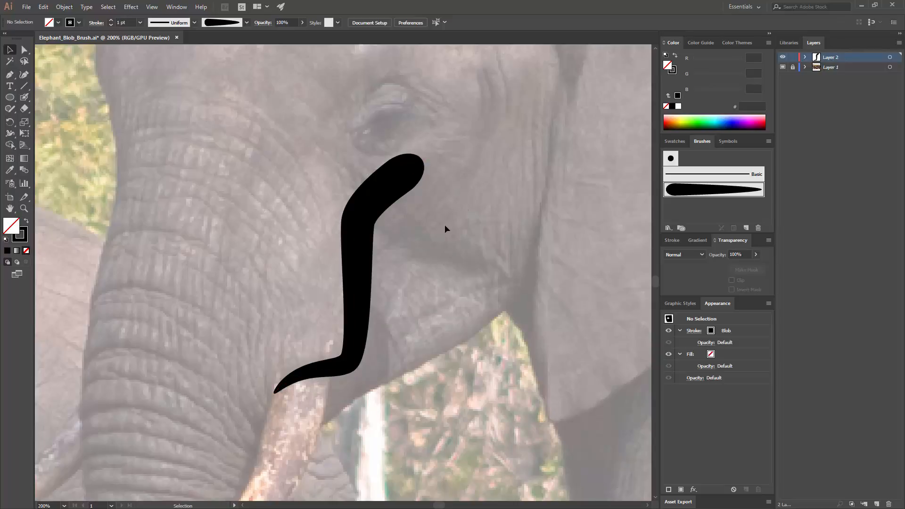
- Set the stroke weight of the brushed path to 0.5 pt
{"action": "key", "text": "ctrl+a"}
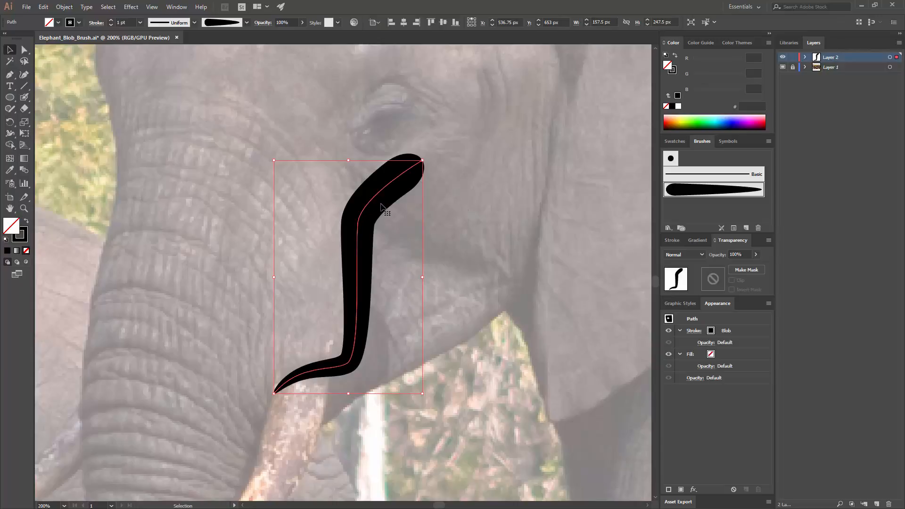
{"action": "left_click", "coordinate": [673, 241]}
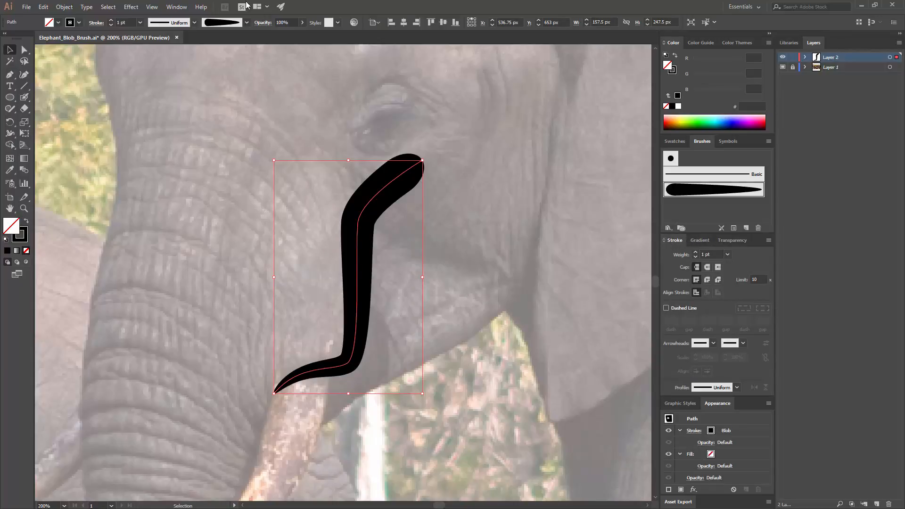
{"action": "left_click", "coordinate": [176, 9]}
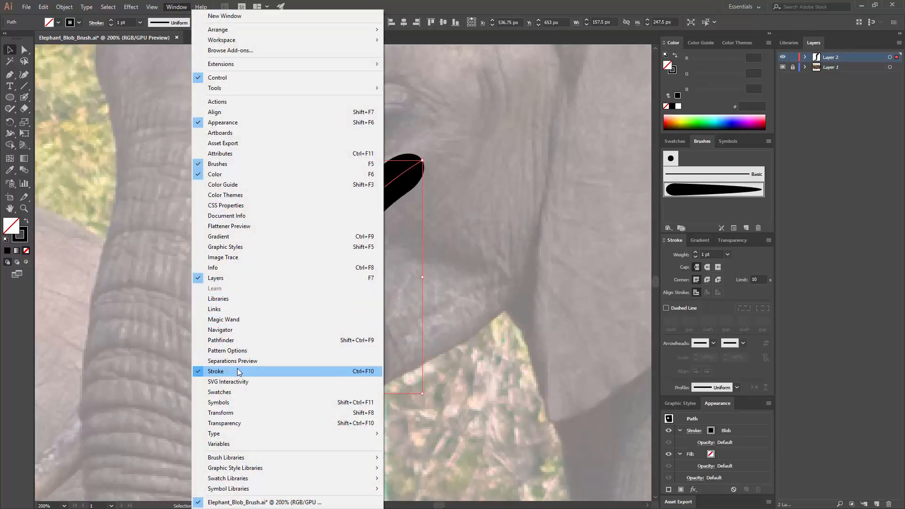
{"action": "left_click", "coordinate": [520, 1]}
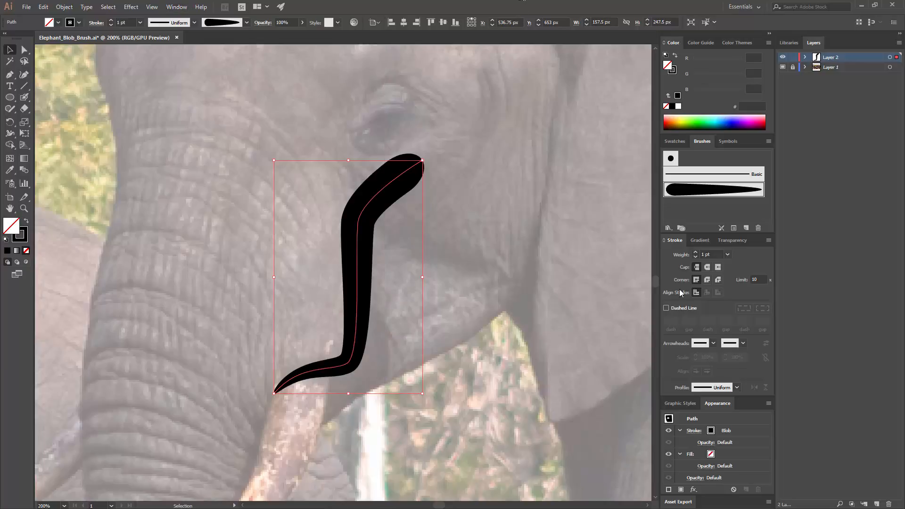
{"action": "left_click", "coordinate": [728, 255]}
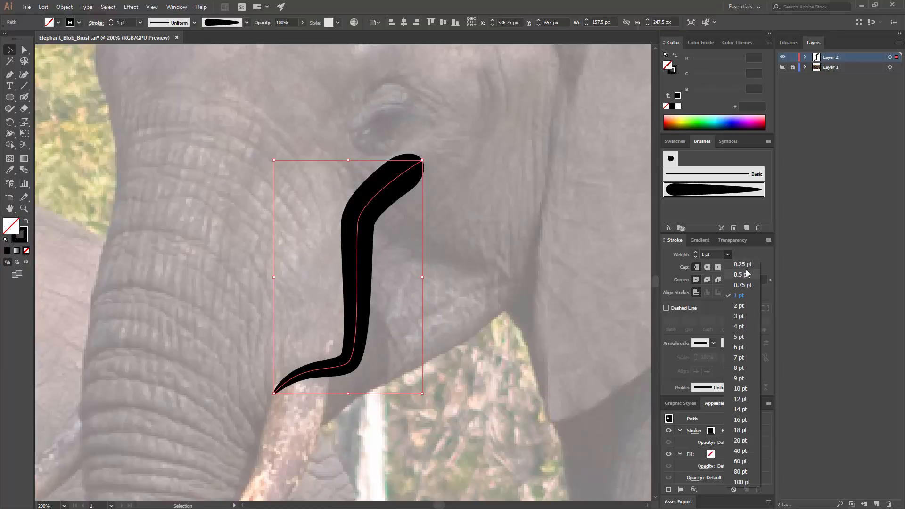
{"action": "left_click", "coordinate": [733, 277]}
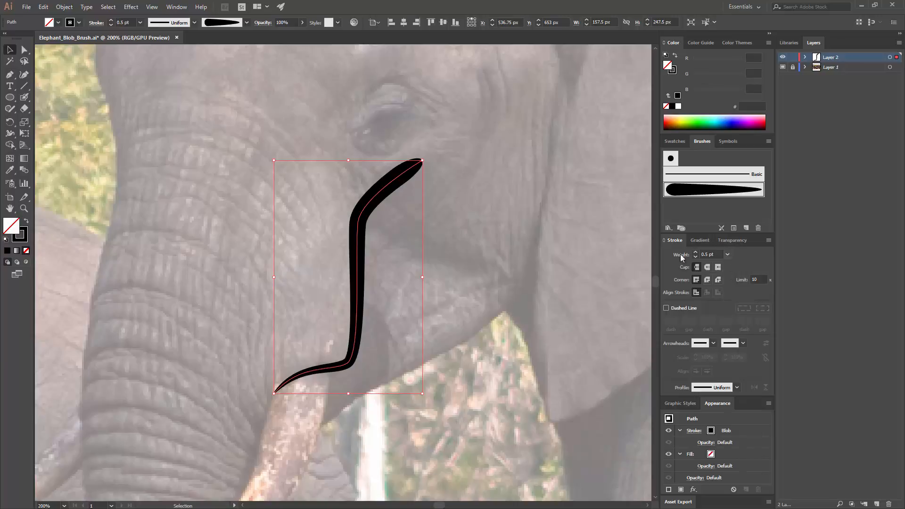
- Set the stroke weight of the brushed path between the eye and the tusk to 0.25 pt and deselect it
{"action": "left_click", "coordinate": [479, 235]}
{"action": "left_click_drag", "start_coordinate": [462, 203], "coordinate": [519, 194]}
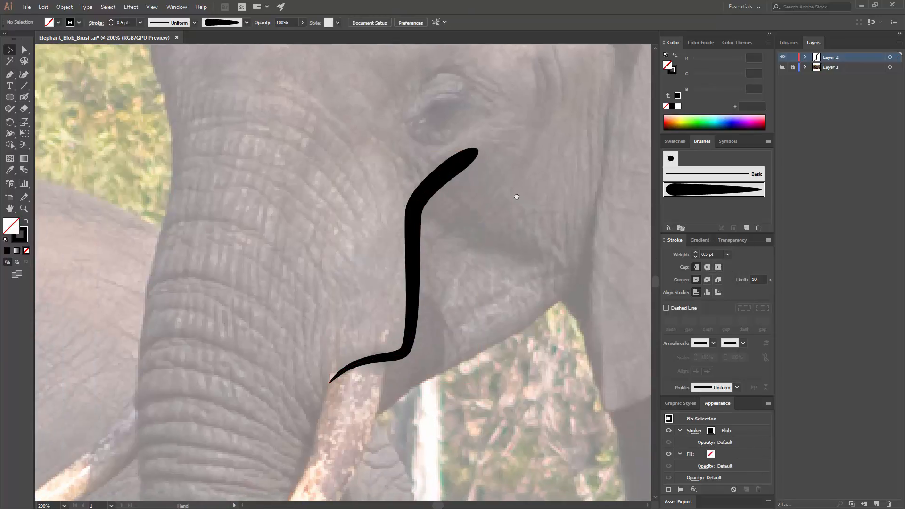
{"action": "key", "text": "ctrl+minus"}
{"action": "key", "text": "ctrl+minus"}
{"action": "left_click", "coordinate": [377, 264]}
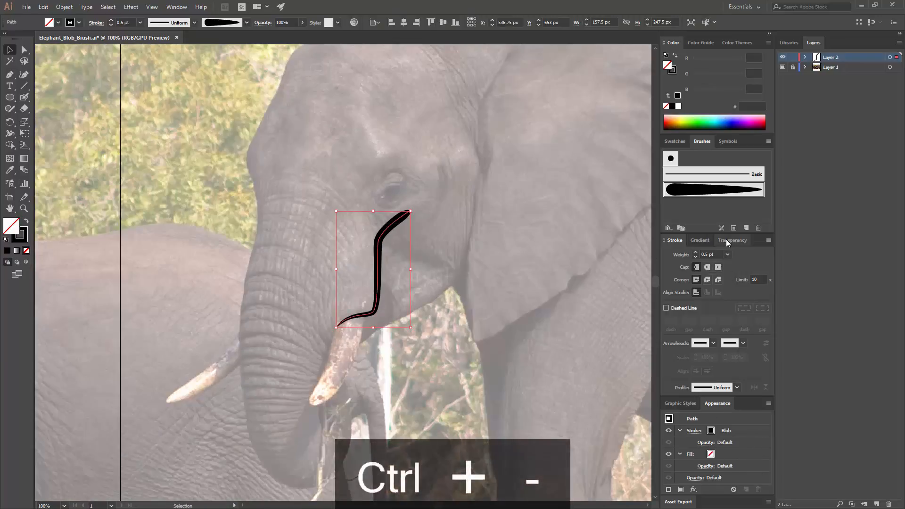
{"action": "left_click", "coordinate": [727, 255]}
{"action": "left_click", "coordinate": [744, 269]}
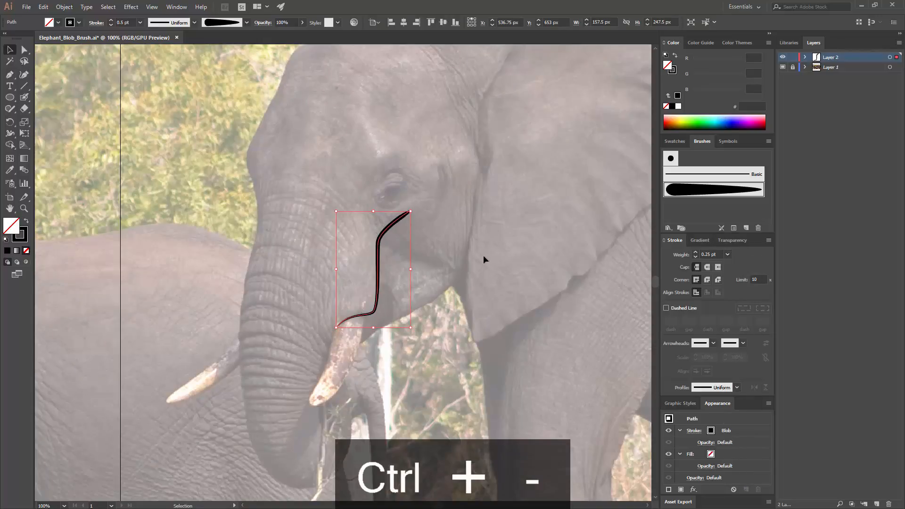
{"action": "left_click", "coordinate": [500, 252]}
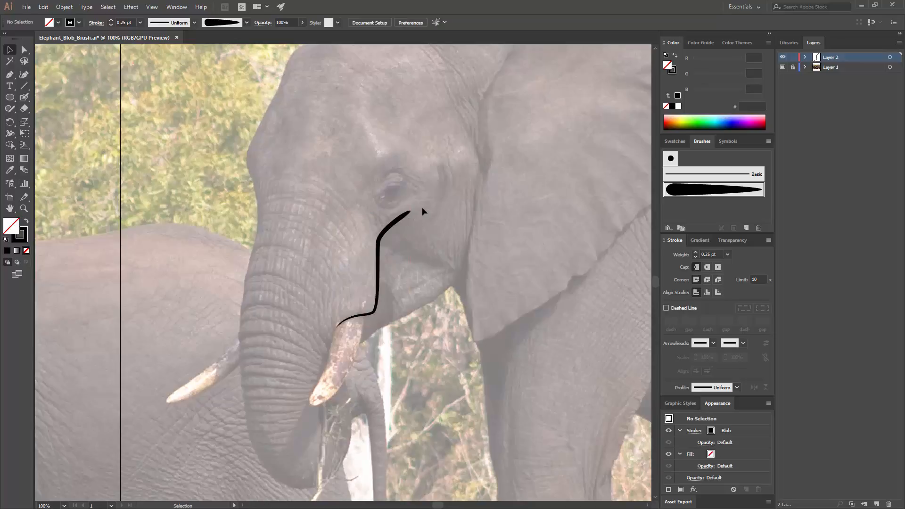
- Shorten the brushed path slightly by moving its upper end anchor point below the eye inward along the curve, and deselect the path
{"action": "key", "text": "a"}
{"action": "left_click_drag", "start_coordinate": [412, 212], "coordinate": [401, 219]}
{"action": "key", "text": "ctrl+z"}
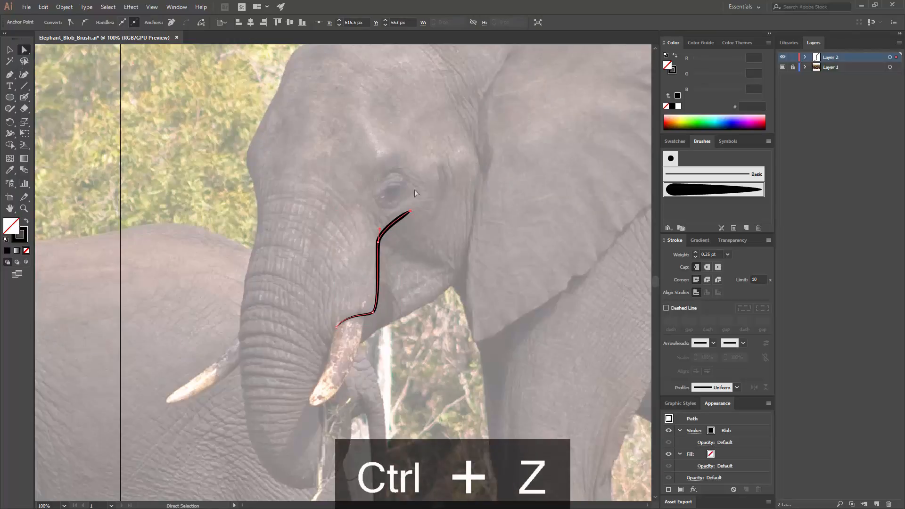
{"action": "left_click_drag", "start_coordinate": [410, 212], "coordinate": [401, 217]}
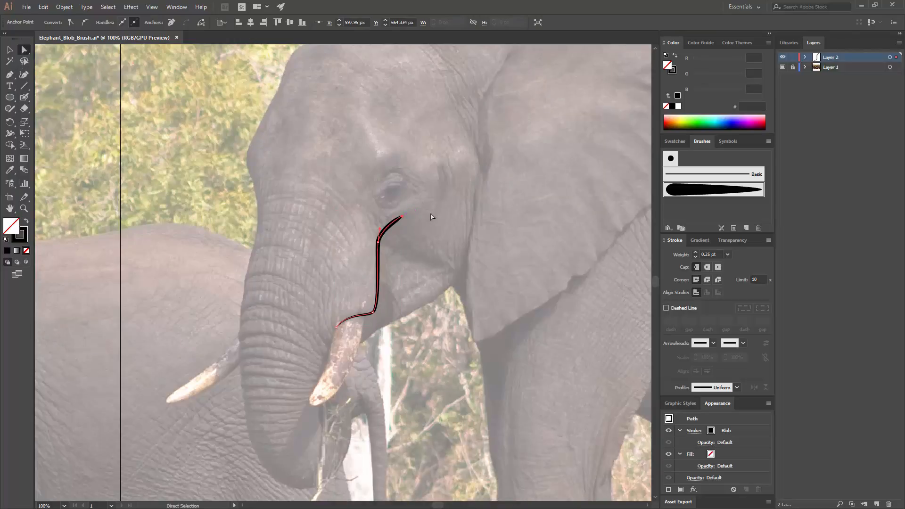
{"action": "left_click", "coordinate": [428, 237]}
{"action": "key", "text": "v"}
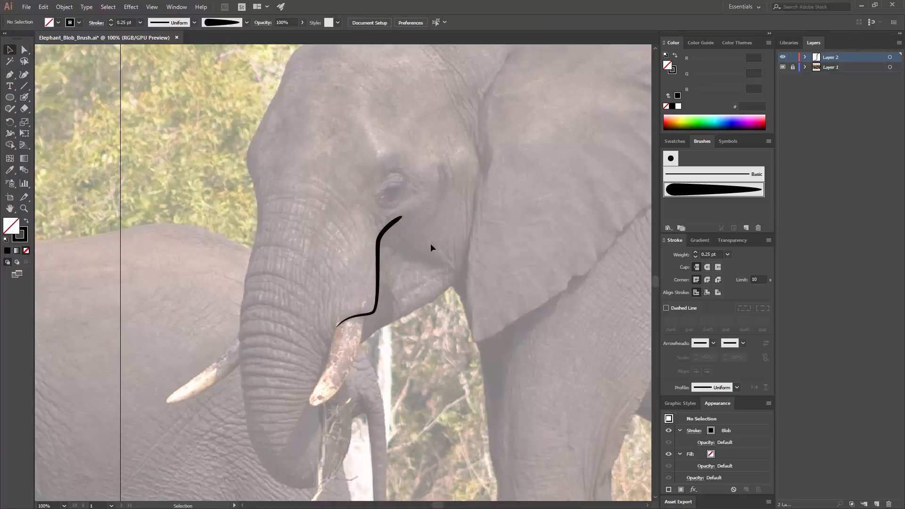